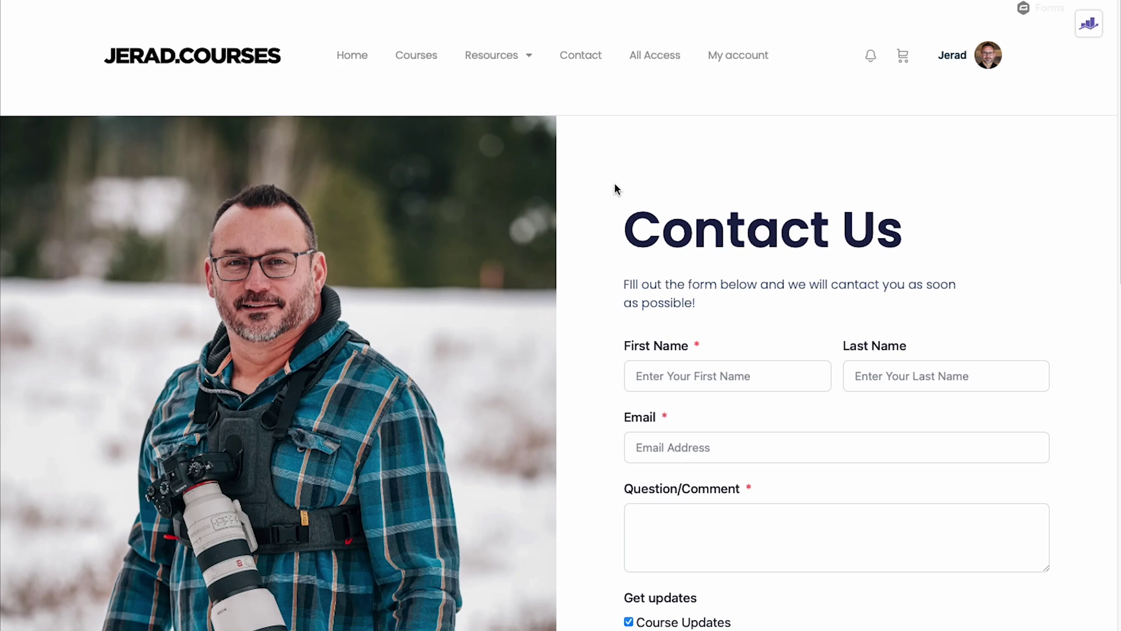
- Look over the Contact Us page and the fields and update options in its form
scroll(642, 232, down, 3)
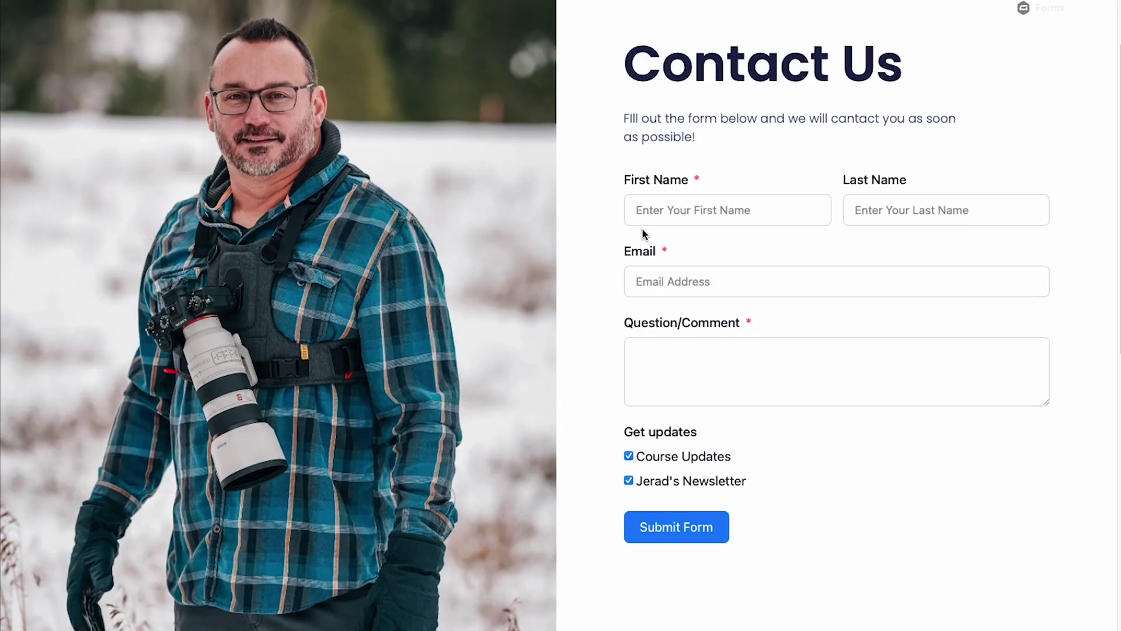
scroll(643, 237, up, 1)
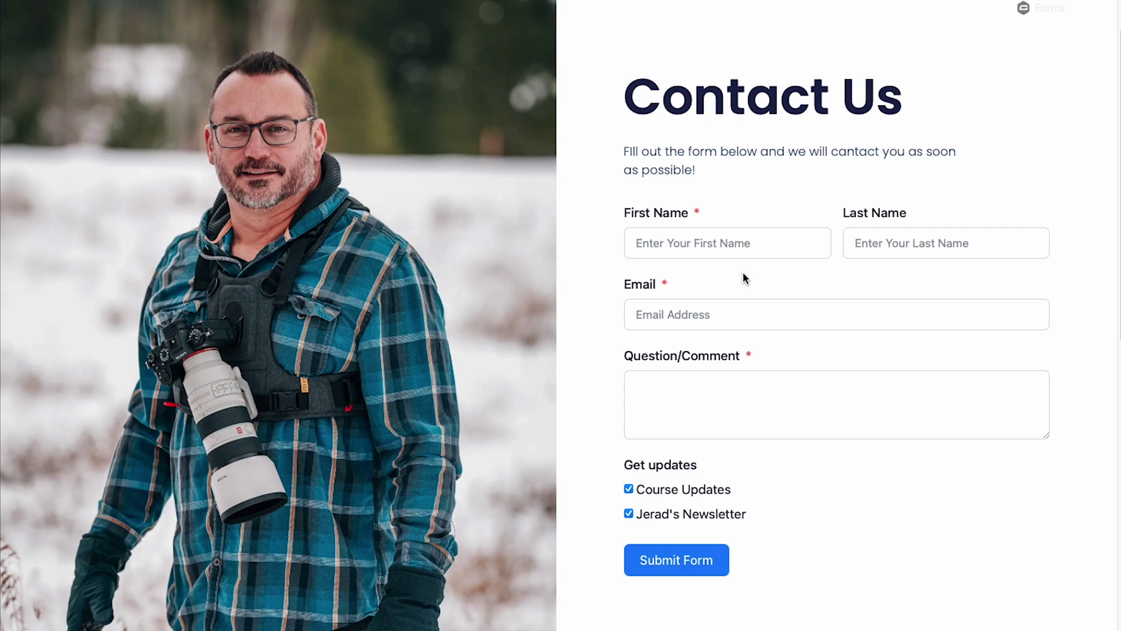
scroll(741, 273, down, 1)
scroll(739, 274, up, 3)
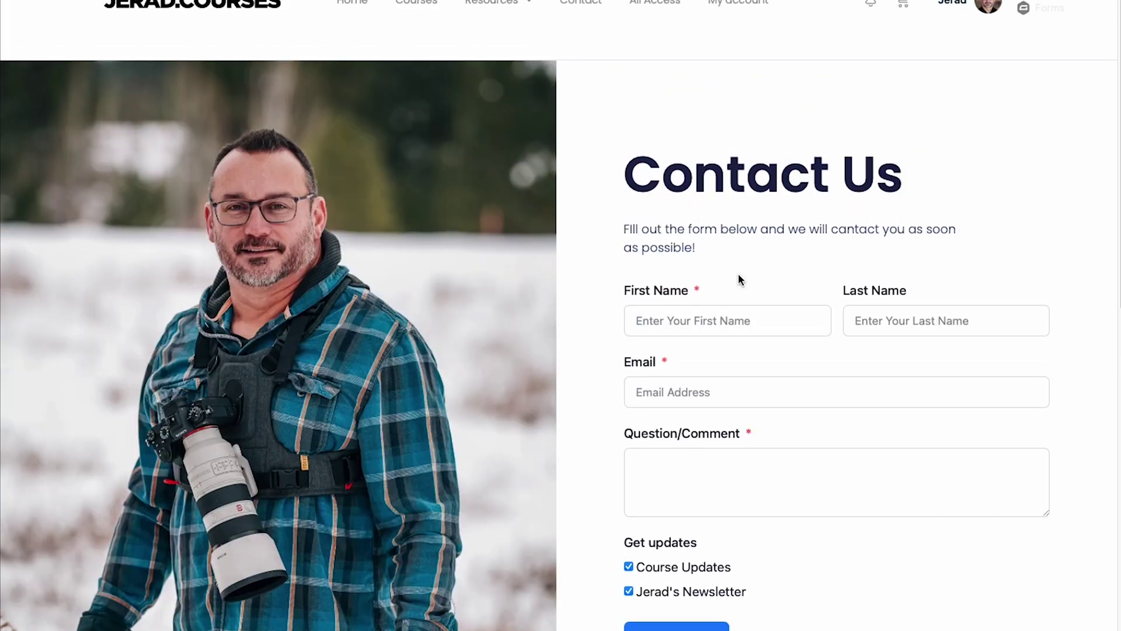
scroll(738, 280, down, 1)
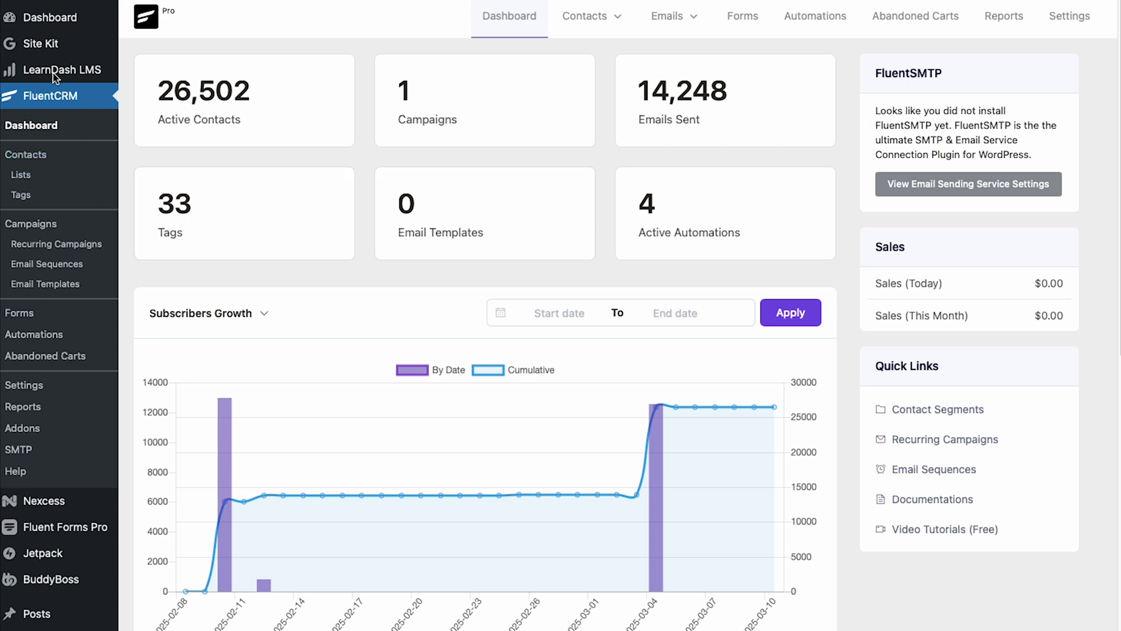
- Switch to the FluentCRM dashboard and examine its summary figures and the subscriber growth chart
mouse_move(49, 72)
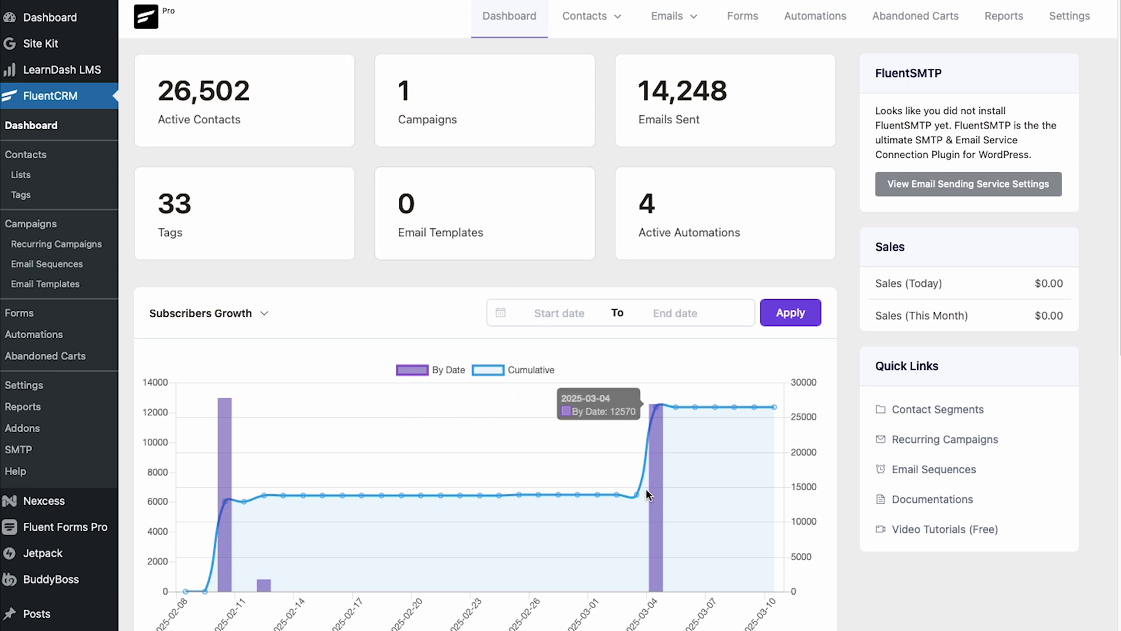
mouse_move(658, 412)
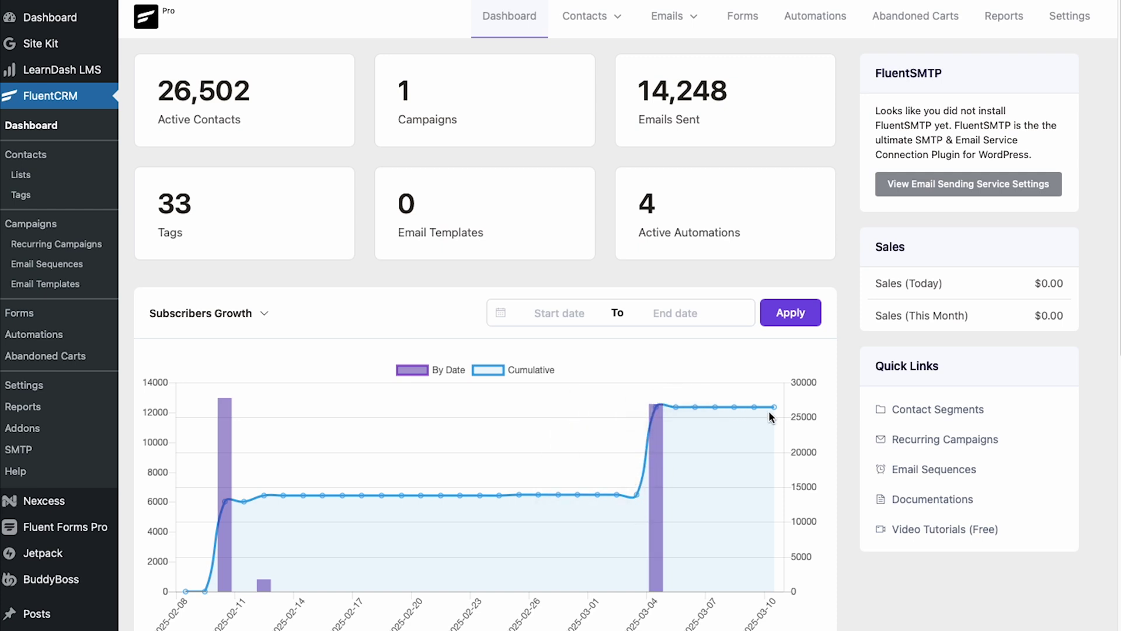
mouse_move(617, 497)
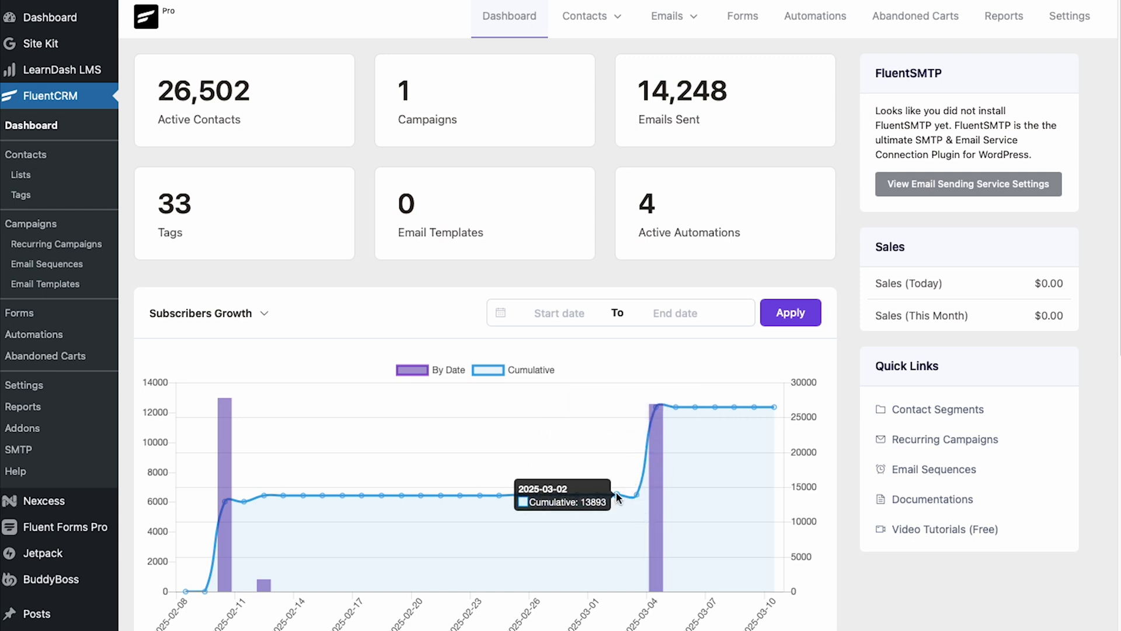
mouse_move(653, 443)
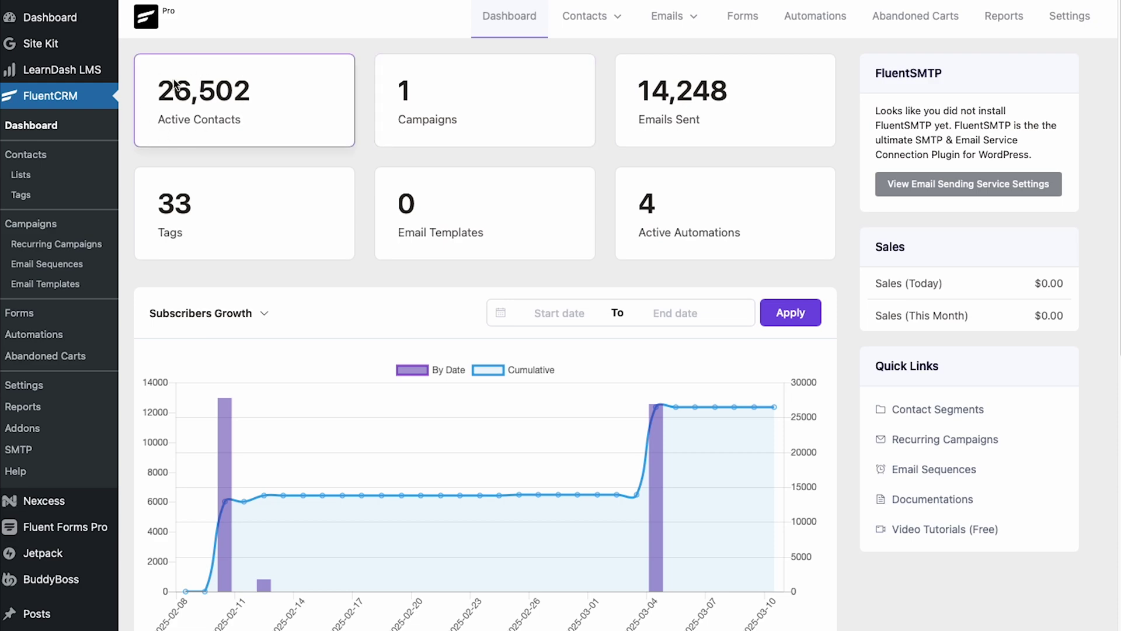
scroll(405, 238, down, 8)
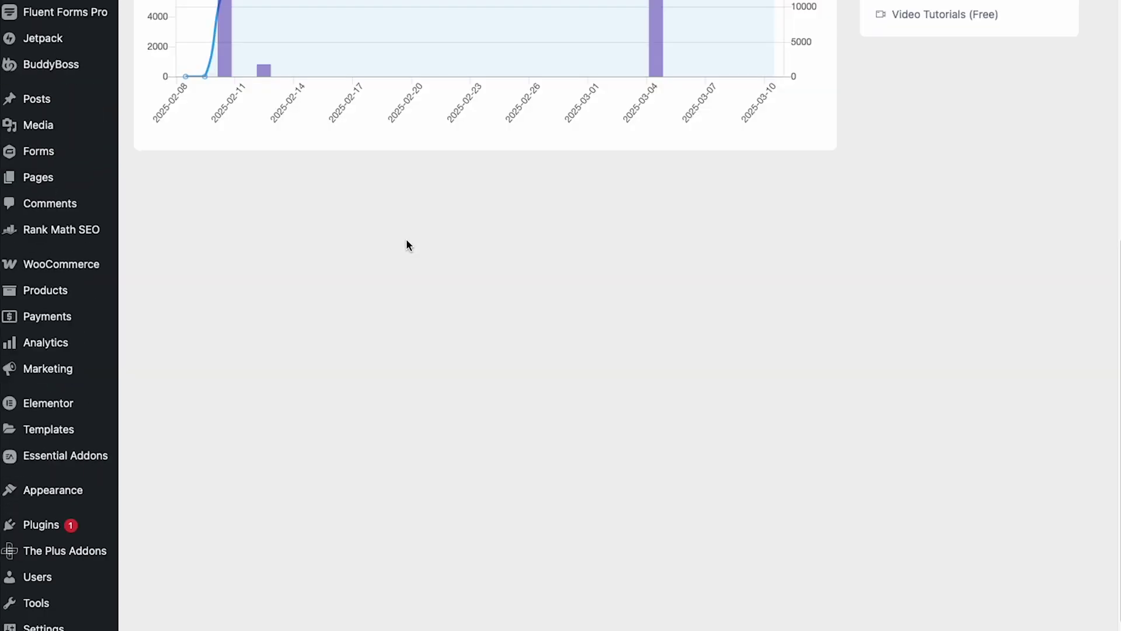
scroll(407, 244, up, 8)
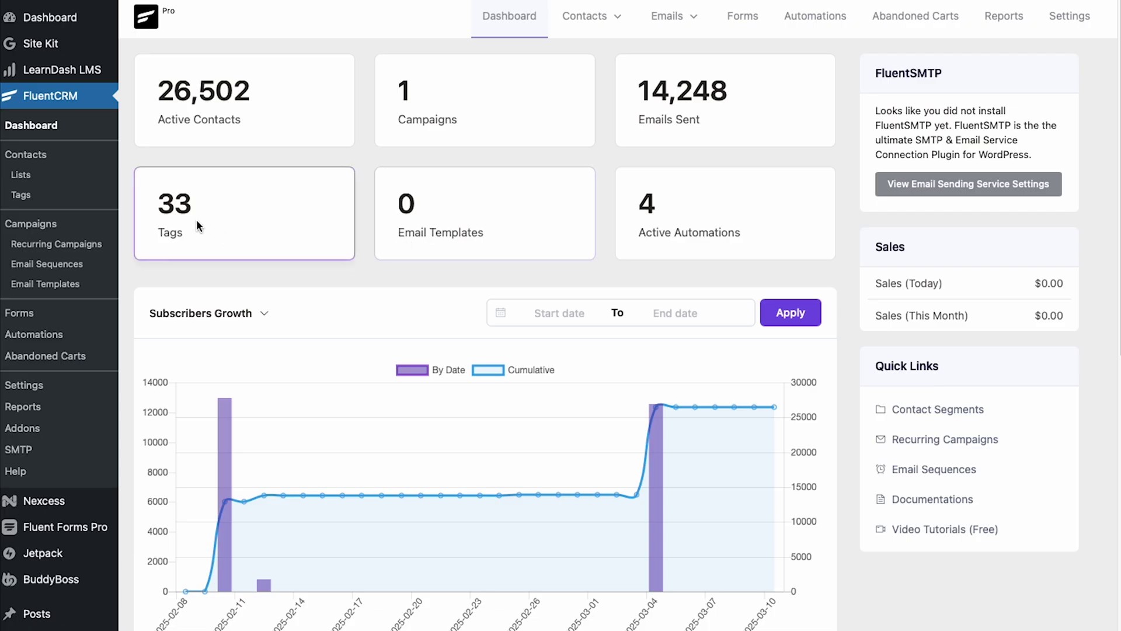
- Open the contacts overview and inspect the filter options for lists, tags and statuses
click(30, 155)
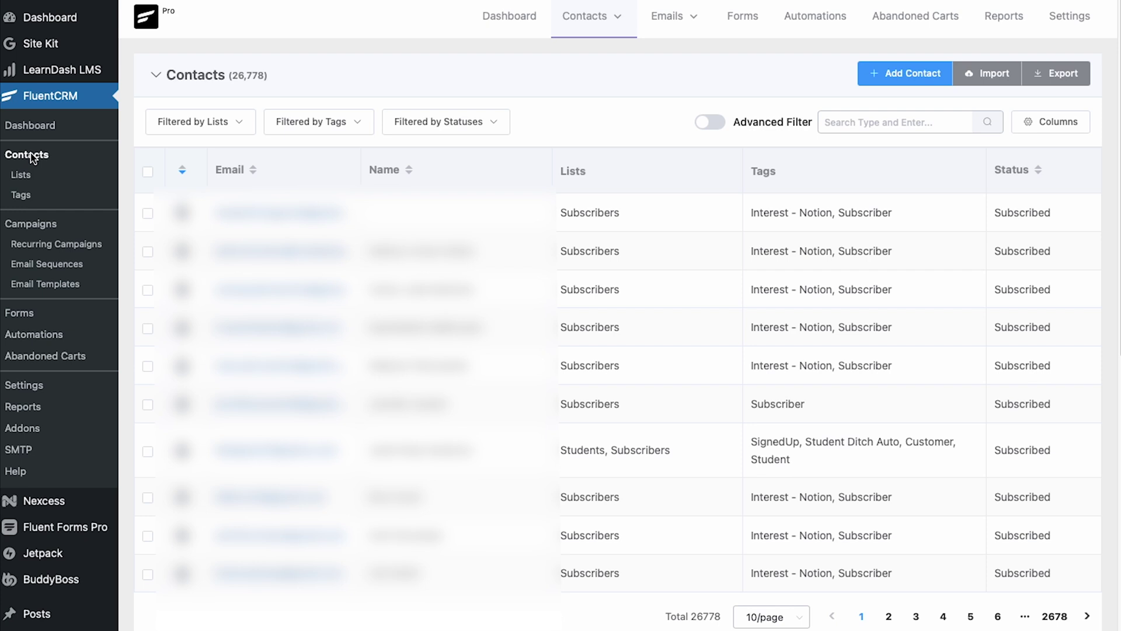
click(198, 122)
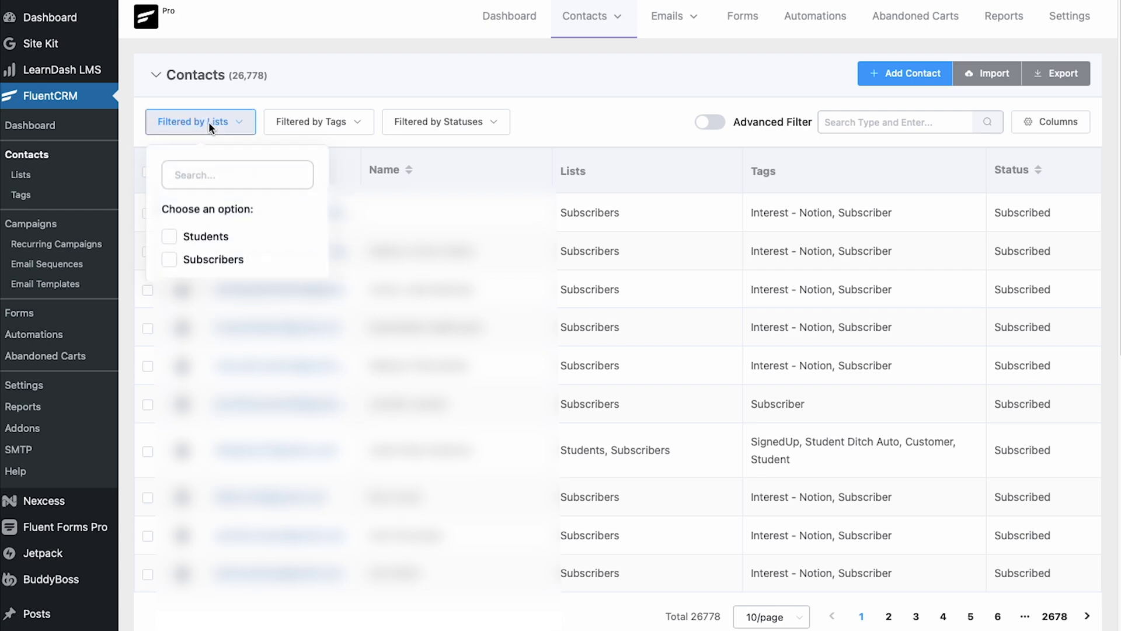
click(297, 127)
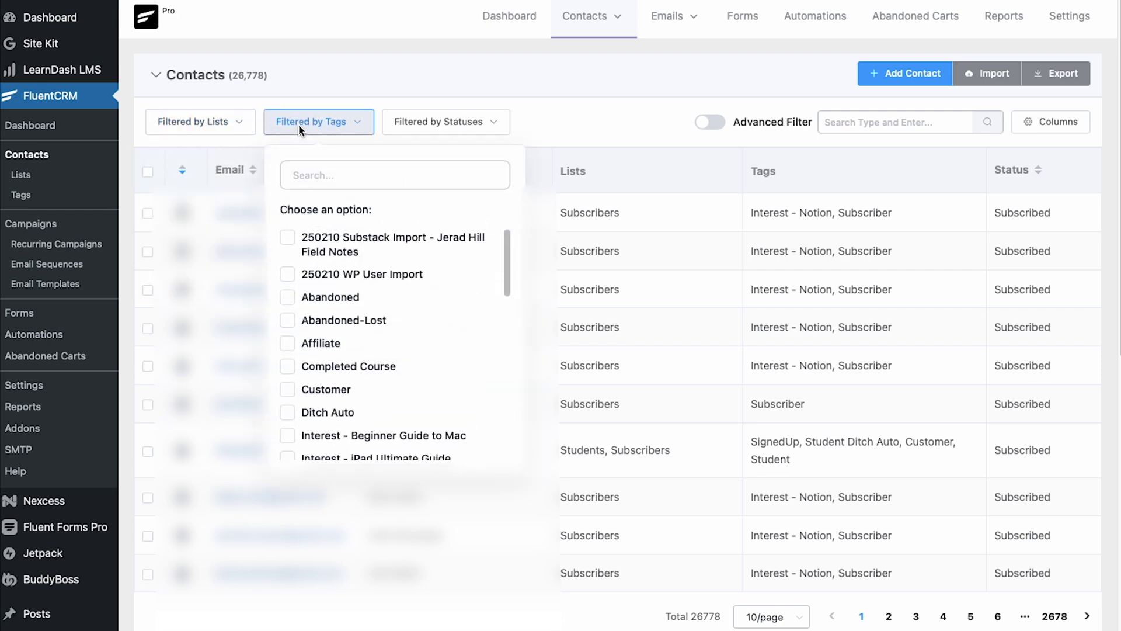
click(426, 119)
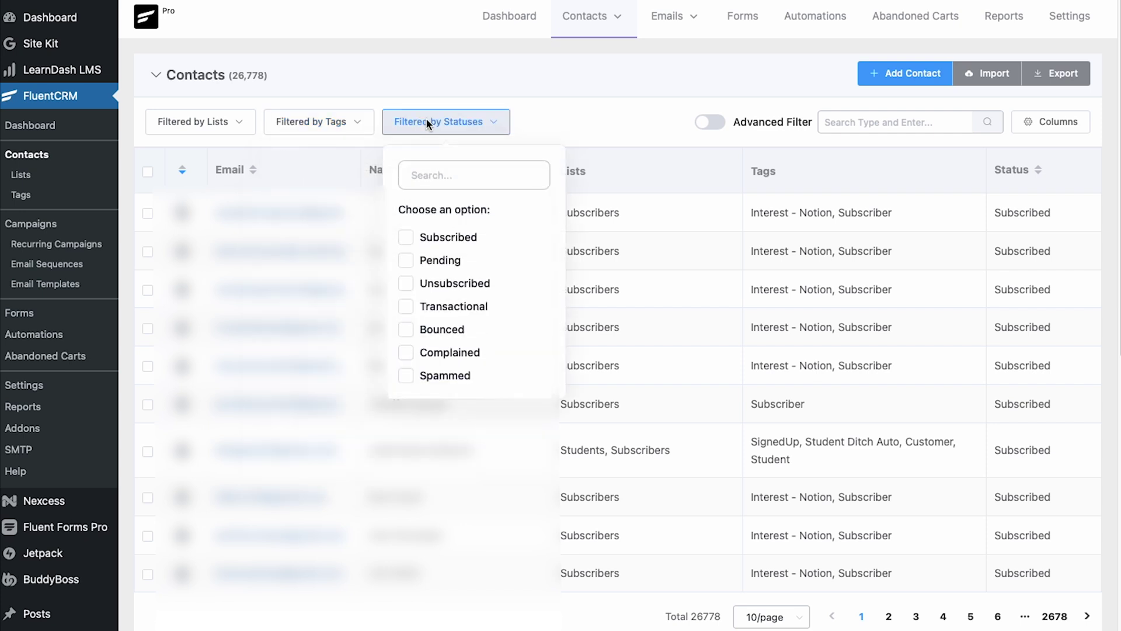
click(540, 120)
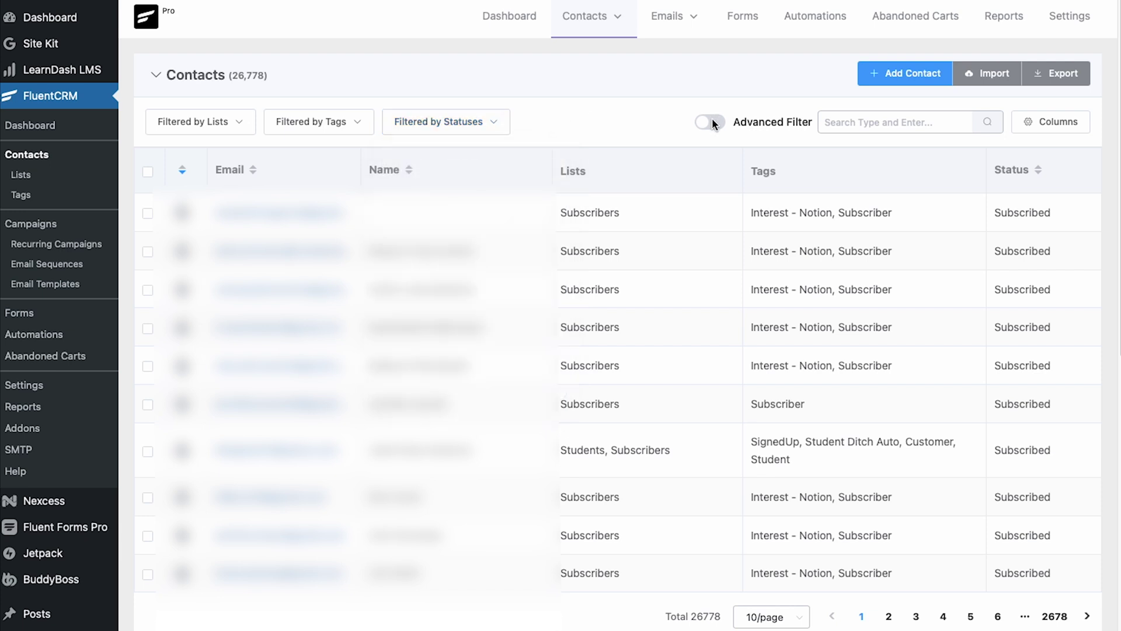
- Inspect the property groups available for a new advanced contact filter without applying one
click(713, 121)
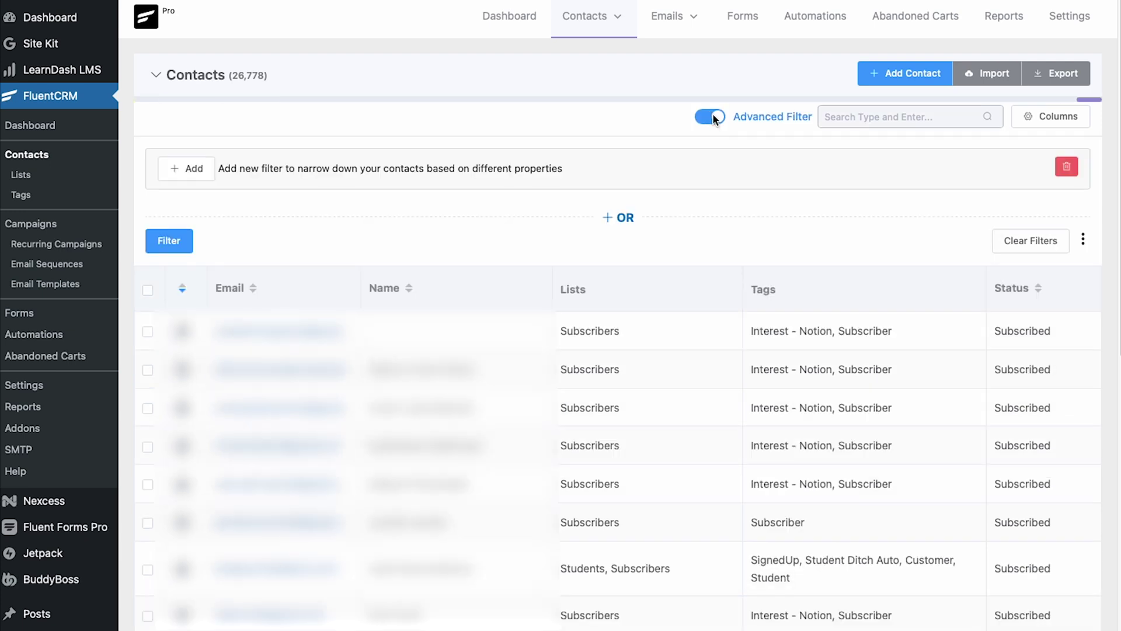
click(199, 170)
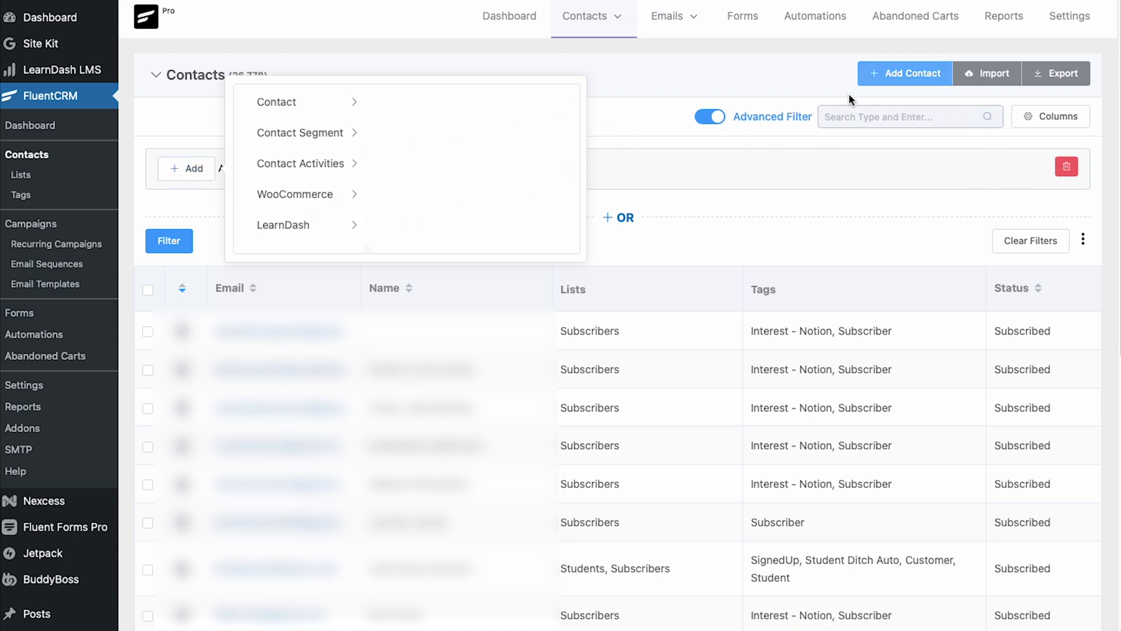
click(707, 115)
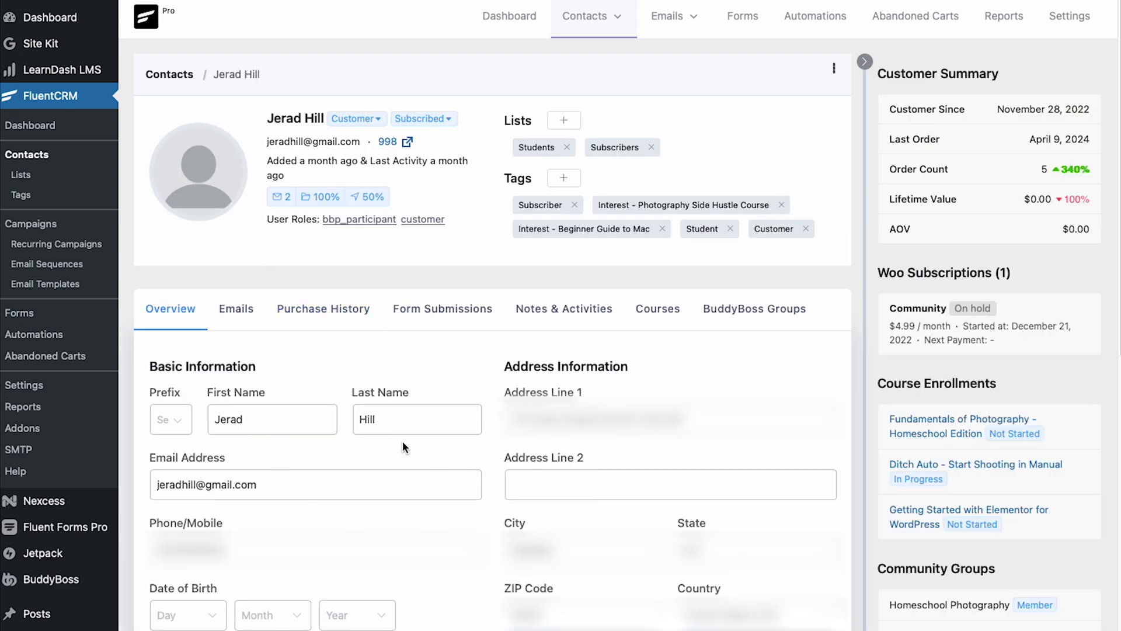
- Review the open contact's emails, purchase history, form submissions, notes and activities, courses and BuddyBoss groups
click(233, 307)
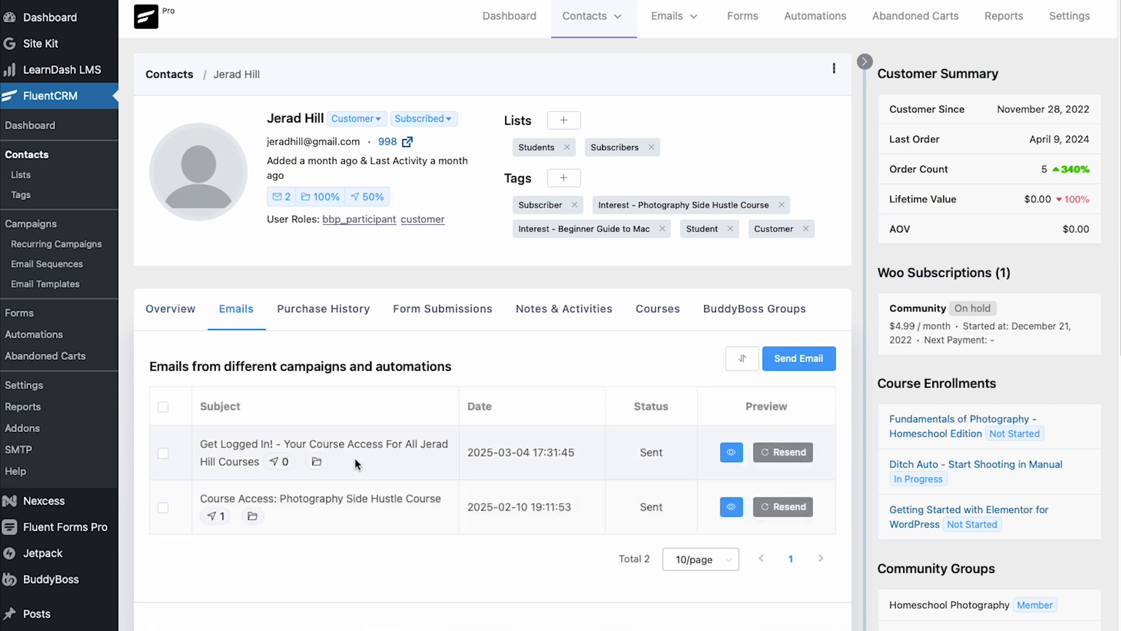
click(323, 308)
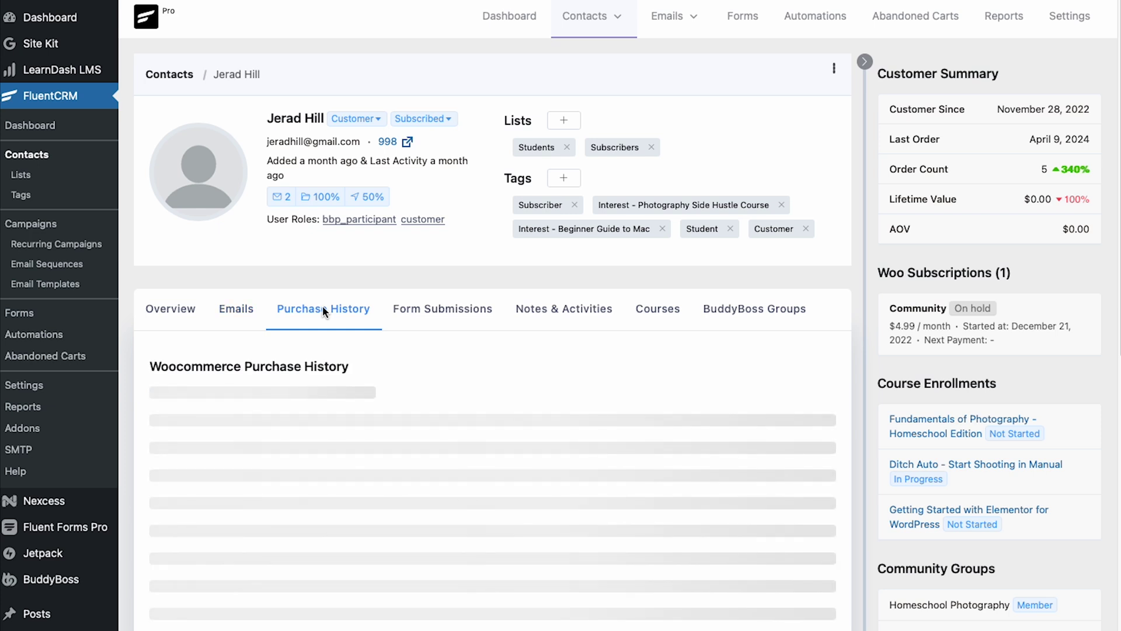
click(444, 300)
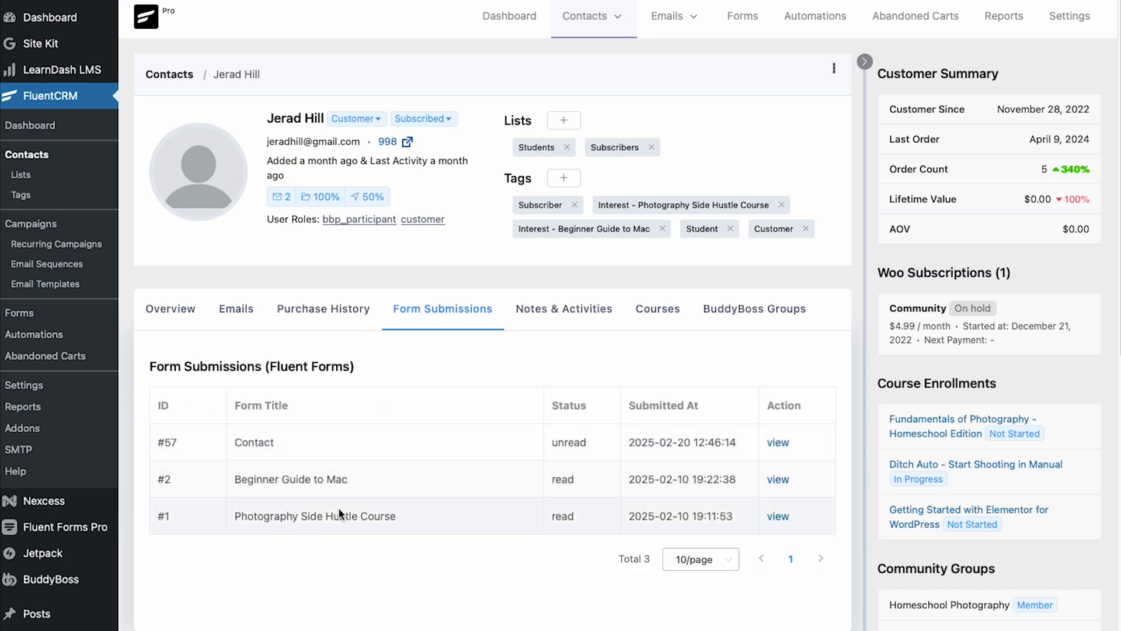
click(543, 305)
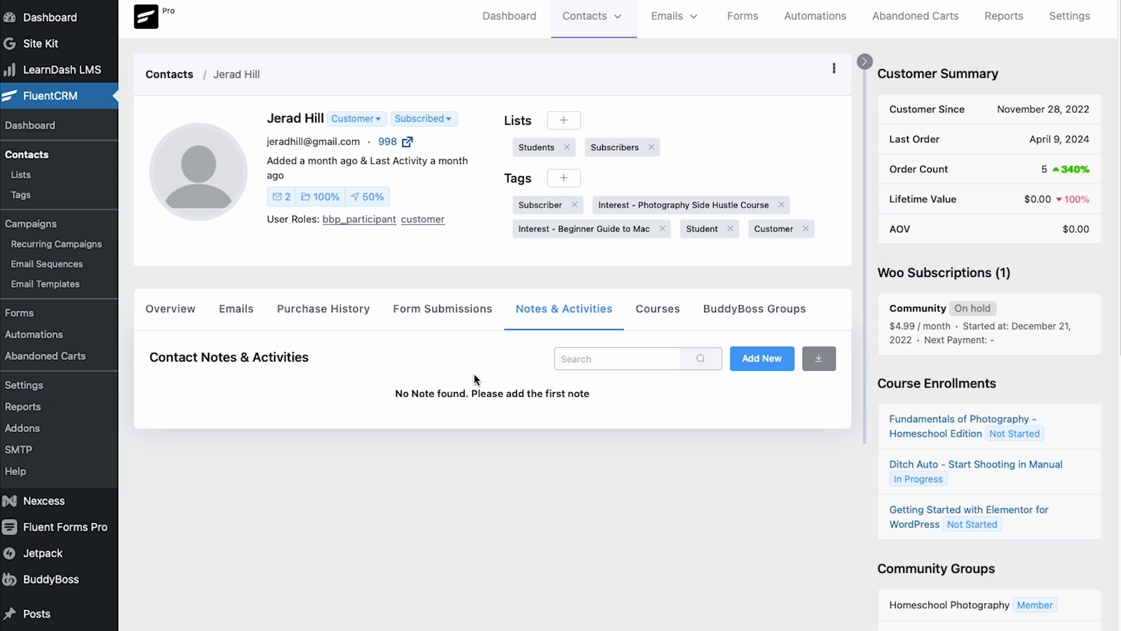
click(655, 317)
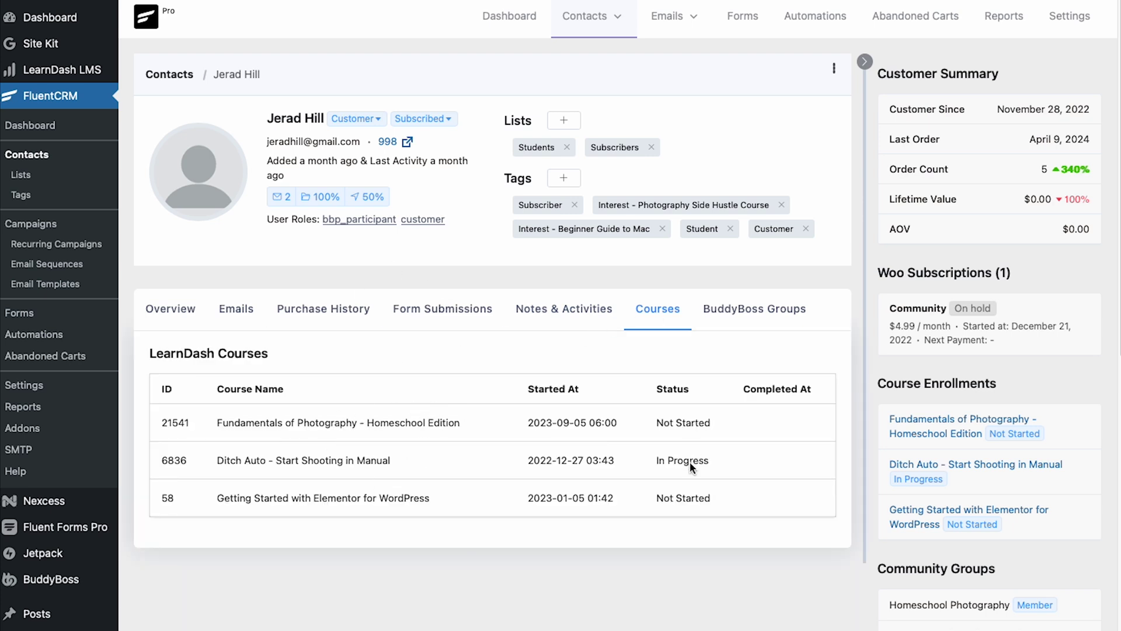
click(730, 324)
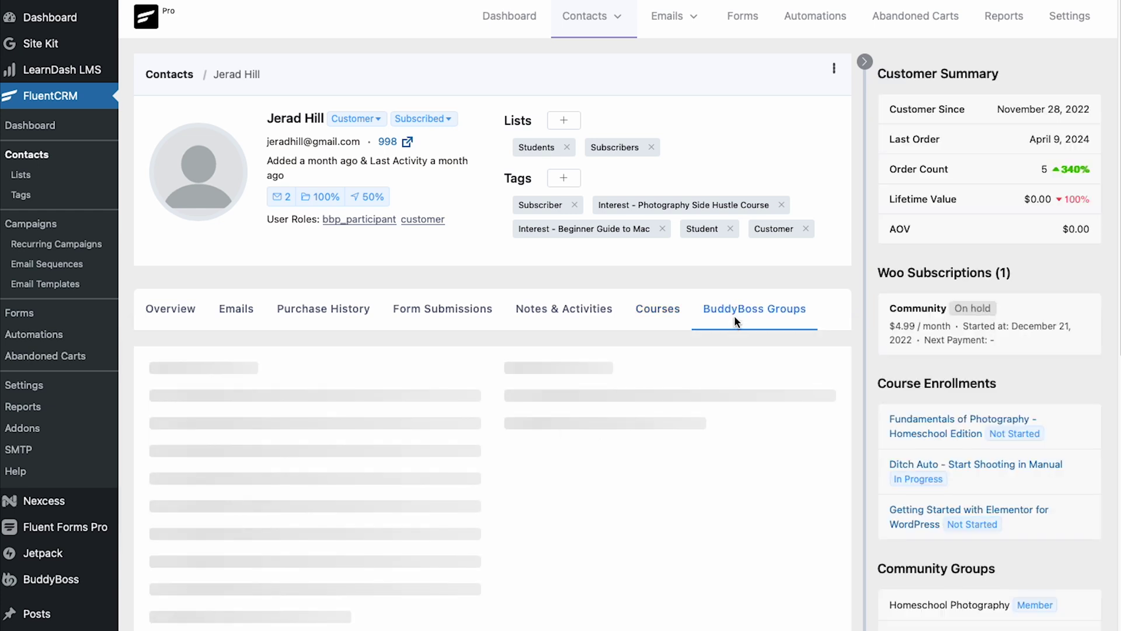
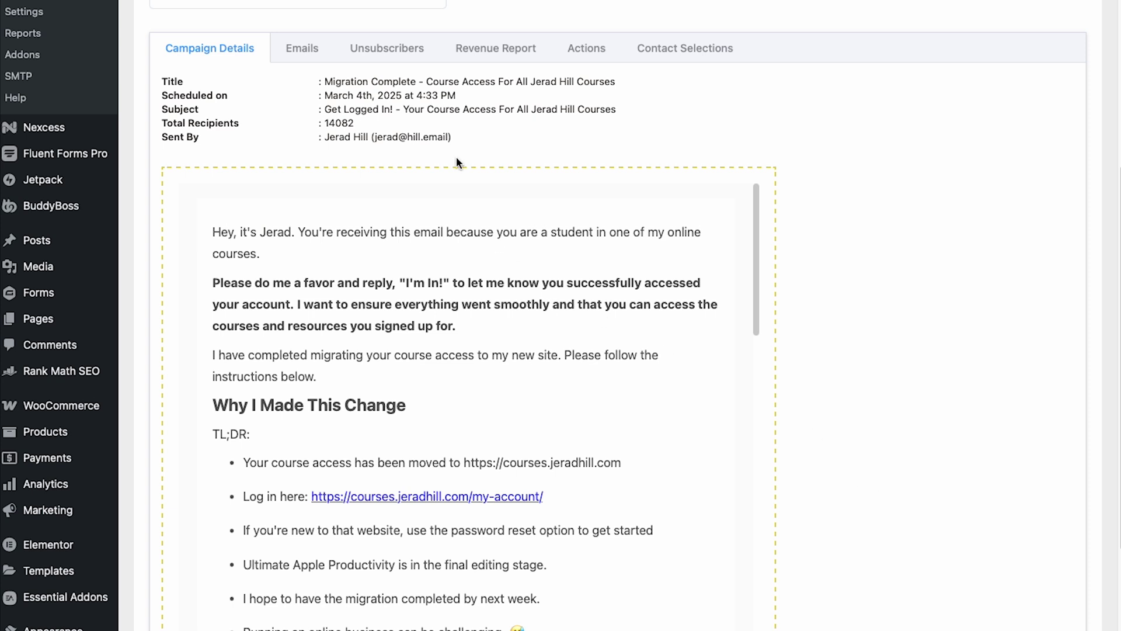
- Review the sent course access campaign's email recipients, unsubscribers and revenue report
click(298, 50)
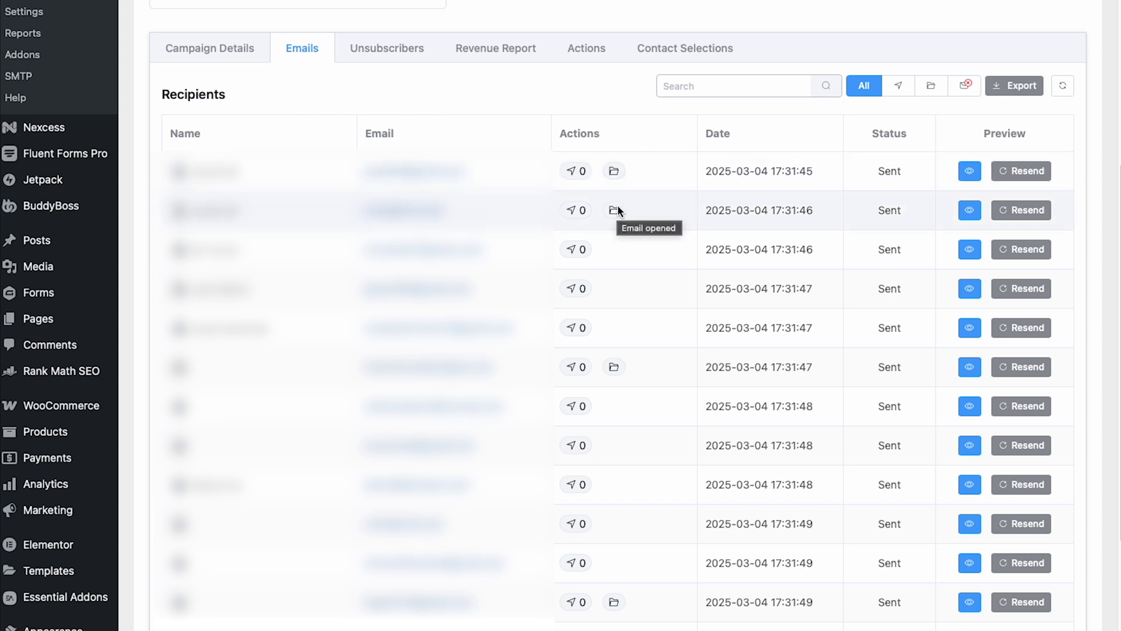
click(394, 53)
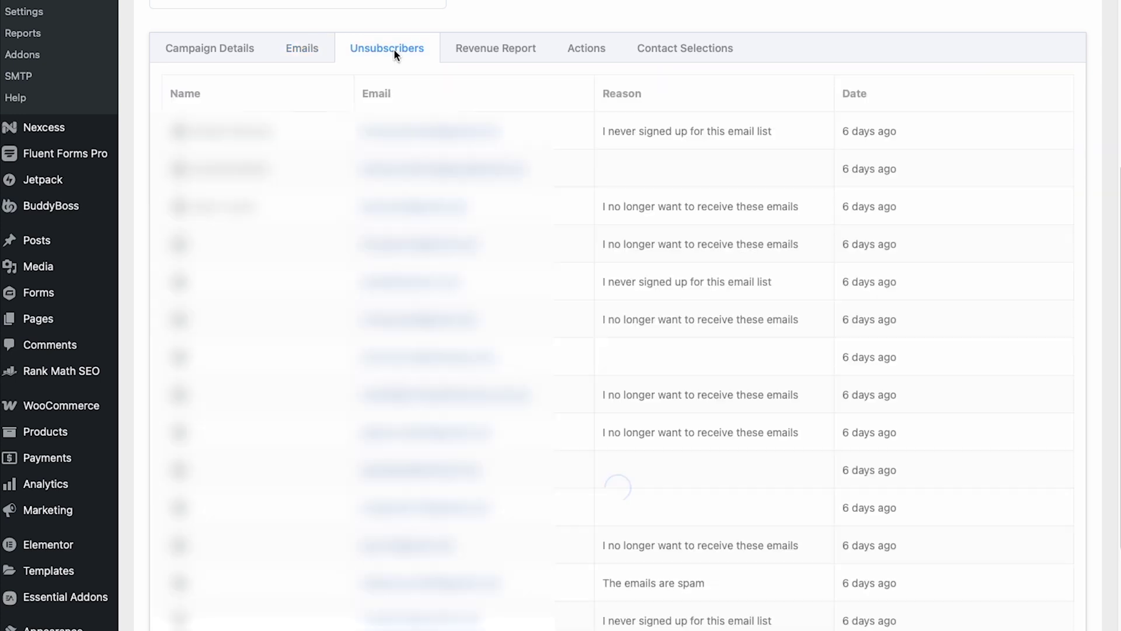
click(492, 49)
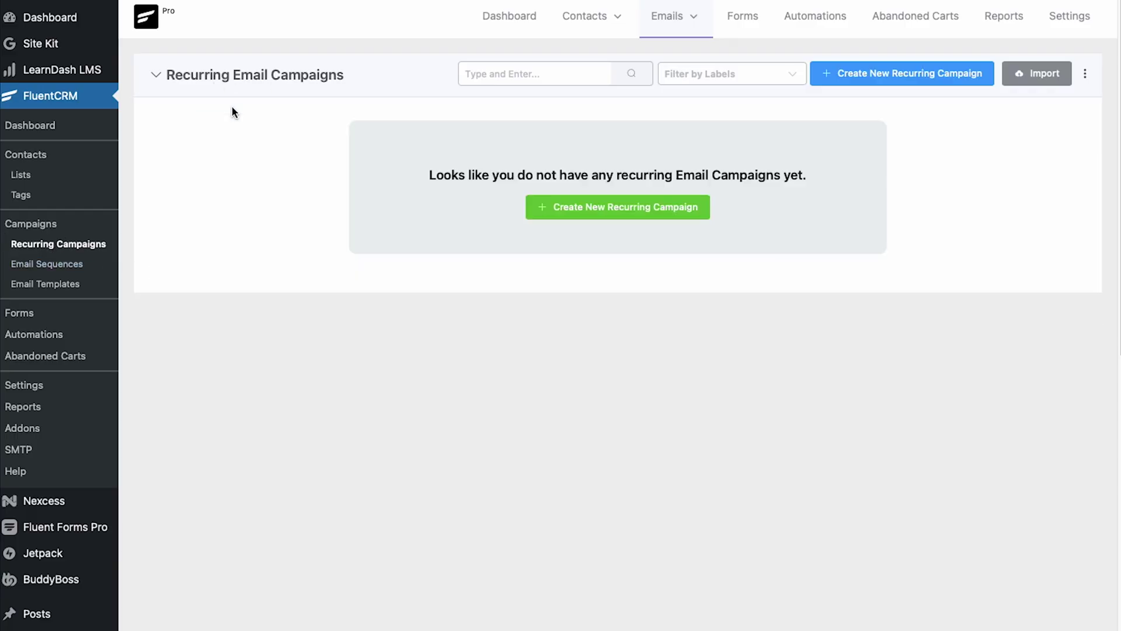
- View the email sequences and email templates pages
click(74, 264)
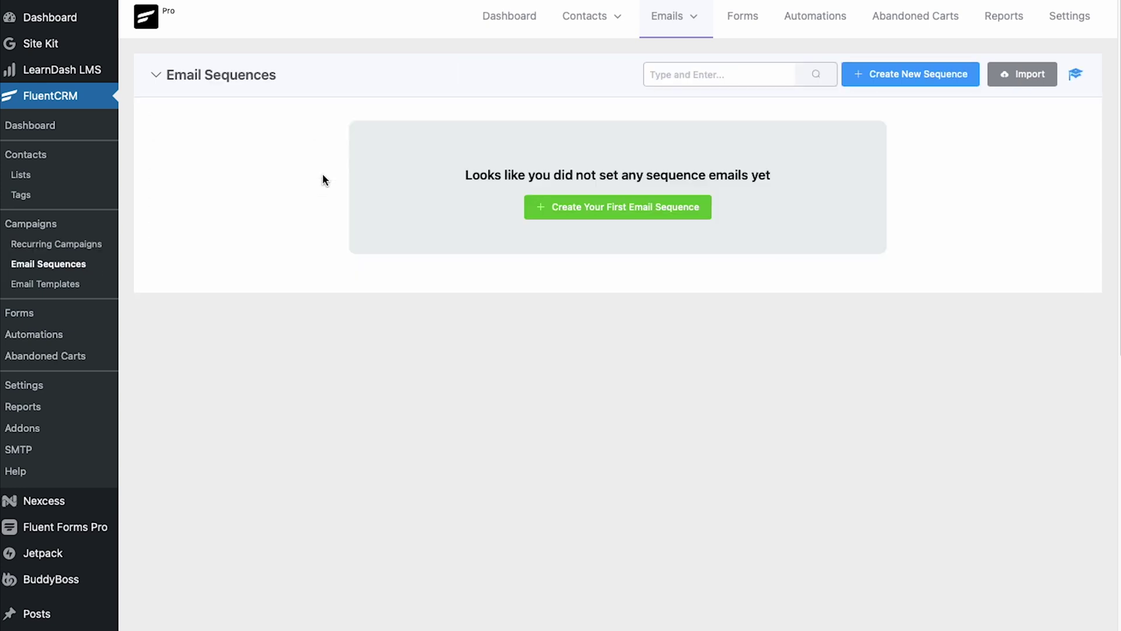
click(45, 284)
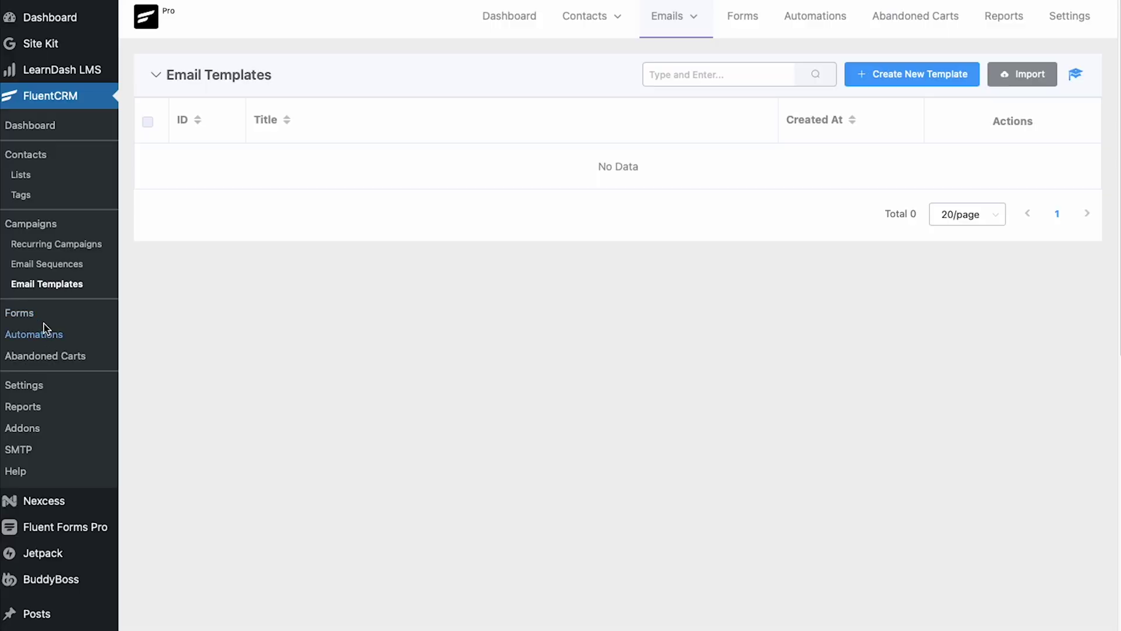
- Open the list of CRM-connected forms and check the actions offered for the Contact form
click(22, 314)
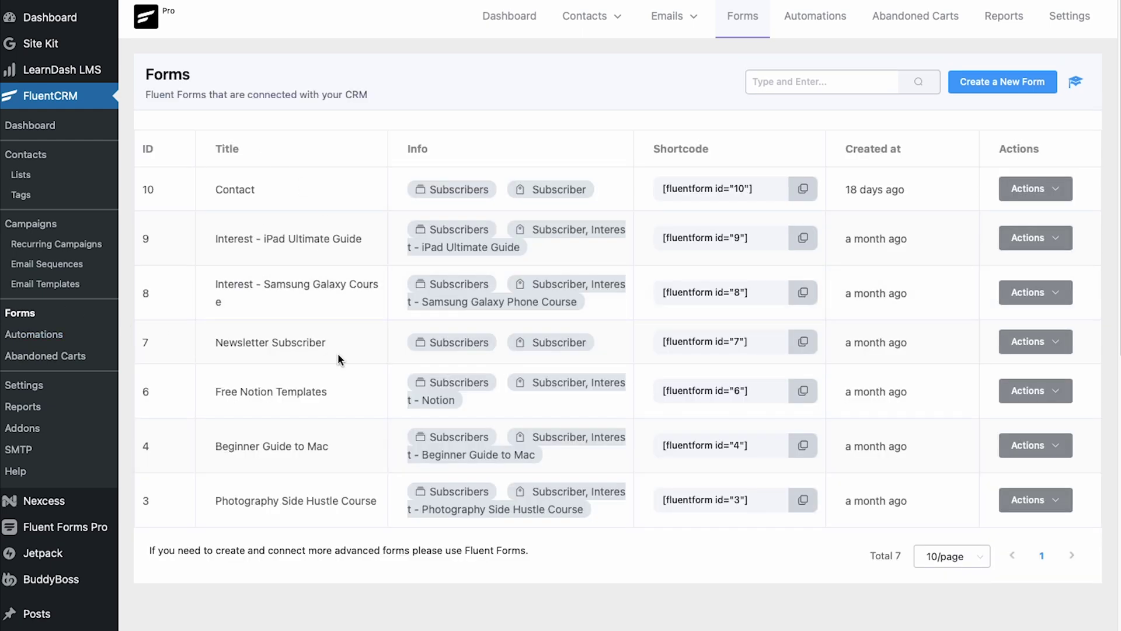
click(1055, 192)
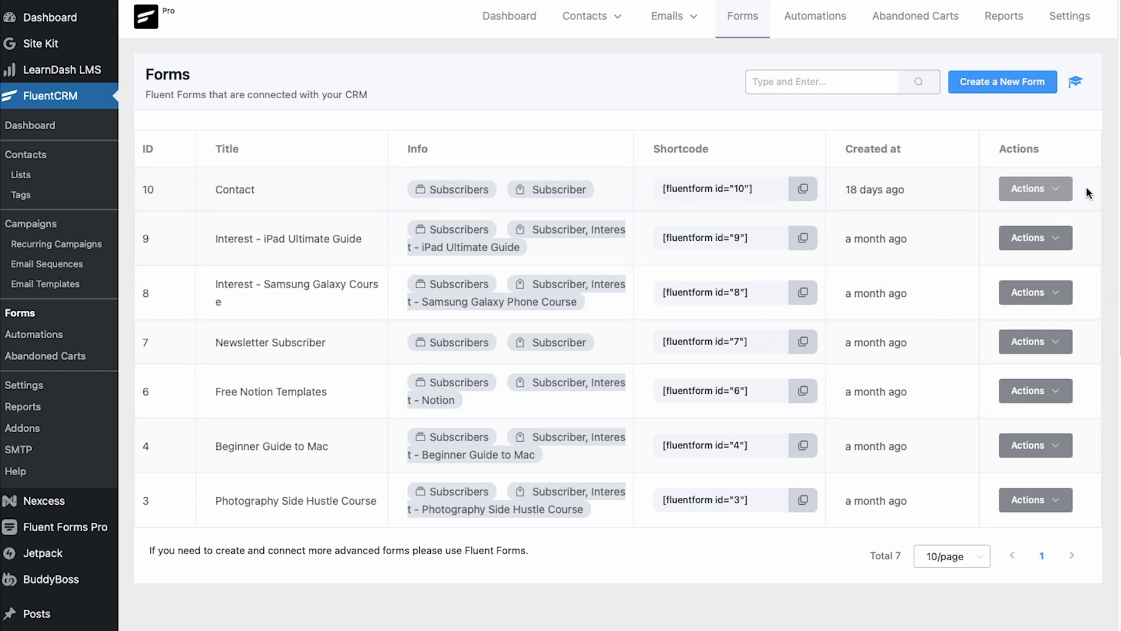
mouse_move(1054, 194)
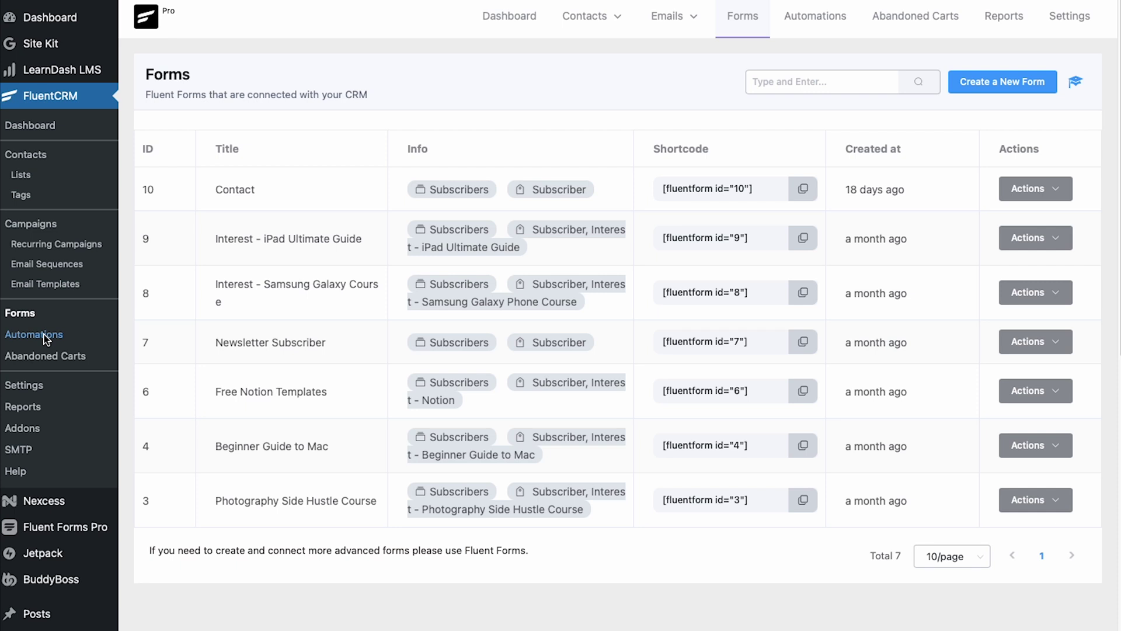
- Open the Abandon Cart Automation funnel and examine its chain of reminder emails, waits and the options for adding a step
click(45, 337)
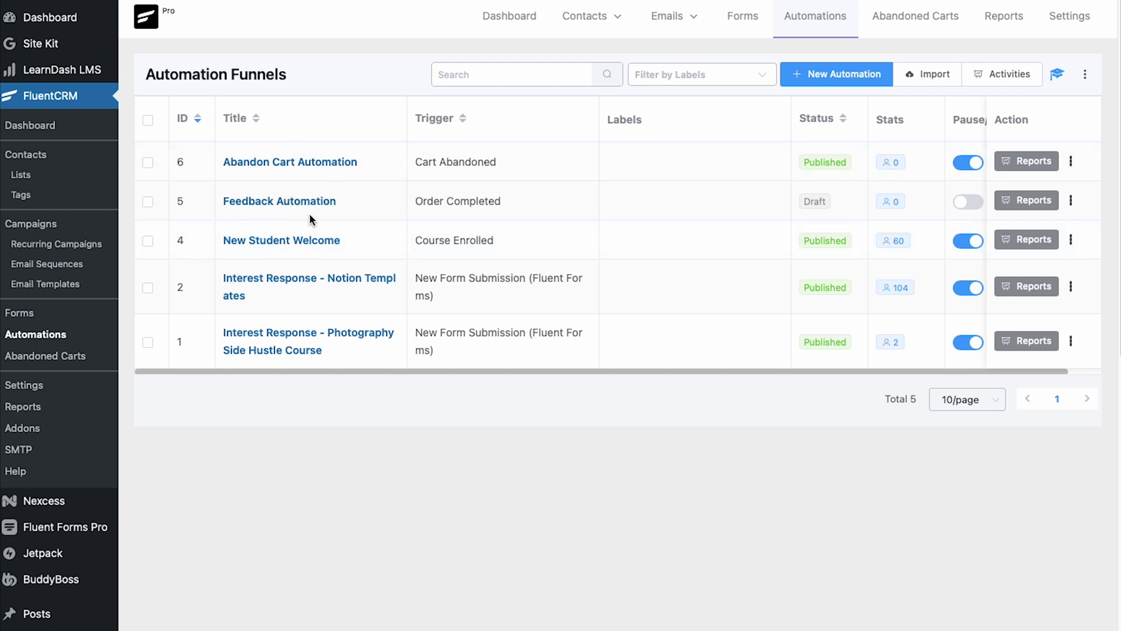
click(287, 162)
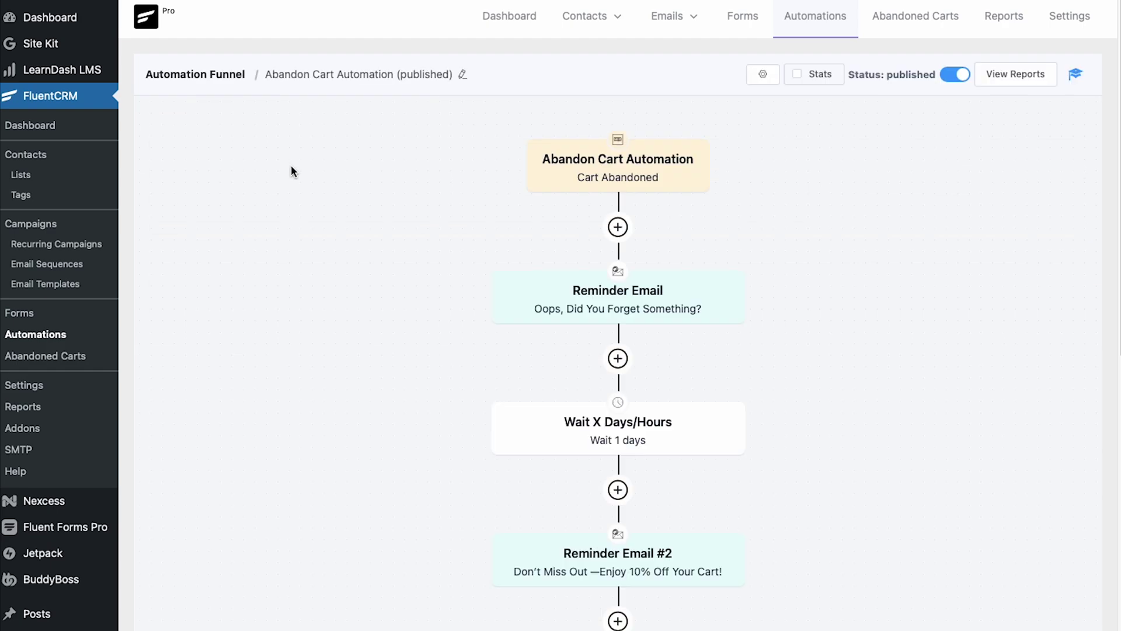
click(618, 227)
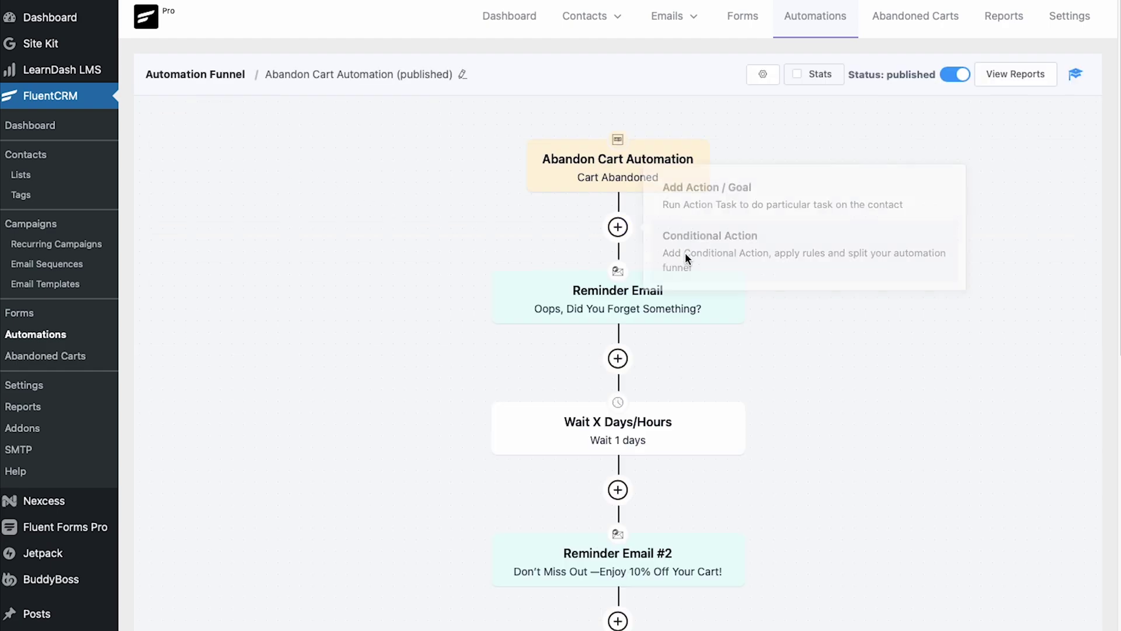
click(752, 358)
scroll(751, 357, down, 3)
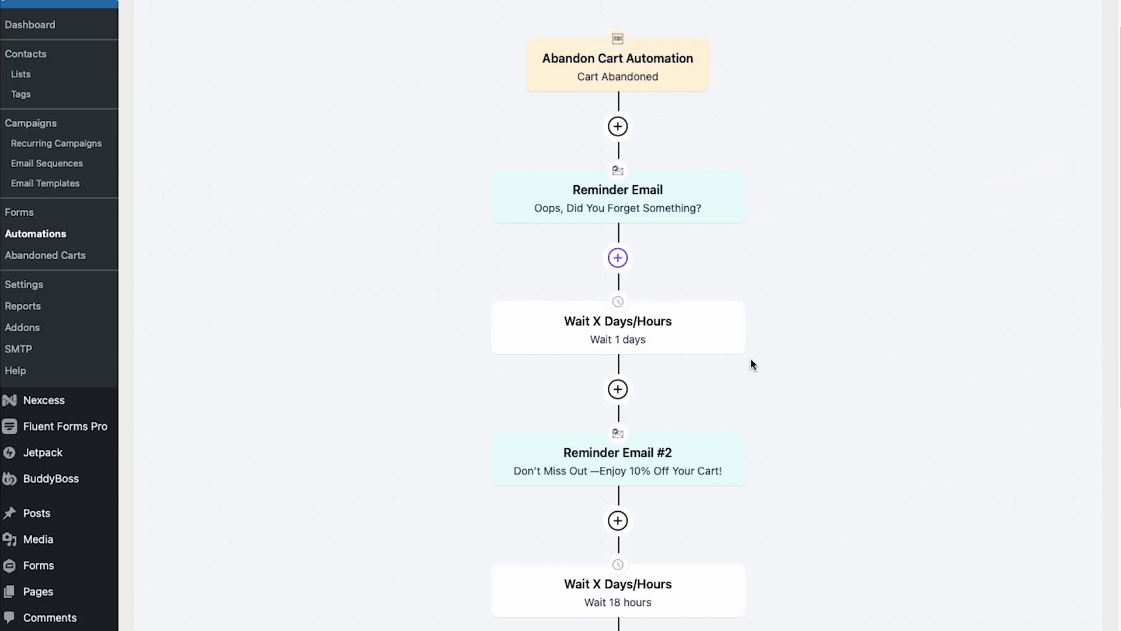
scroll(752, 365, up, 3)
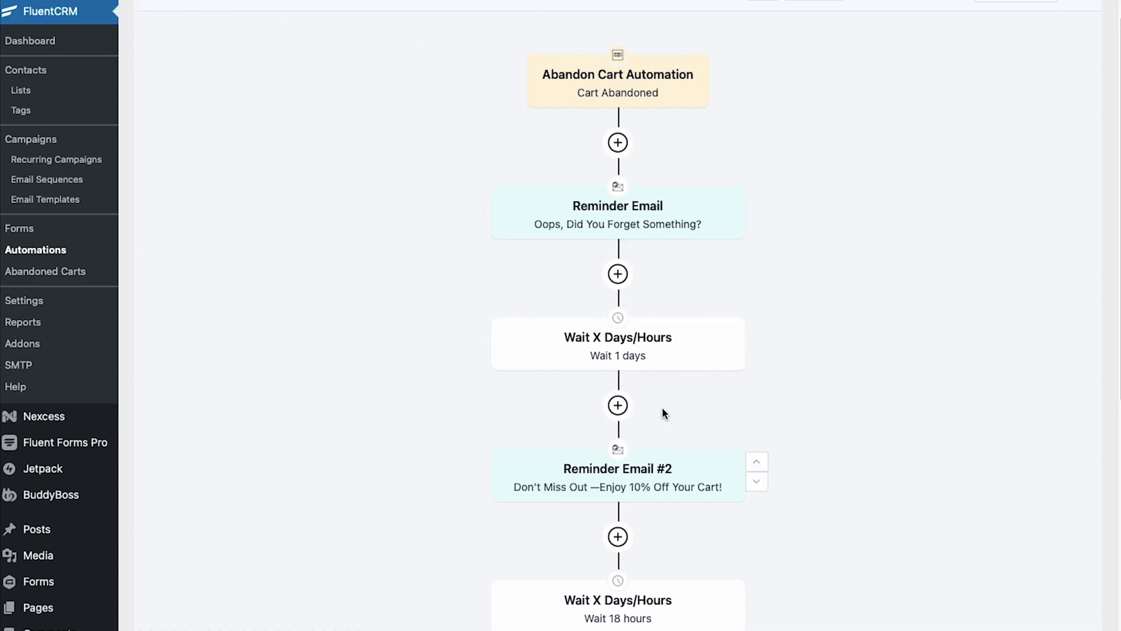
scroll(661, 407, down, 3)
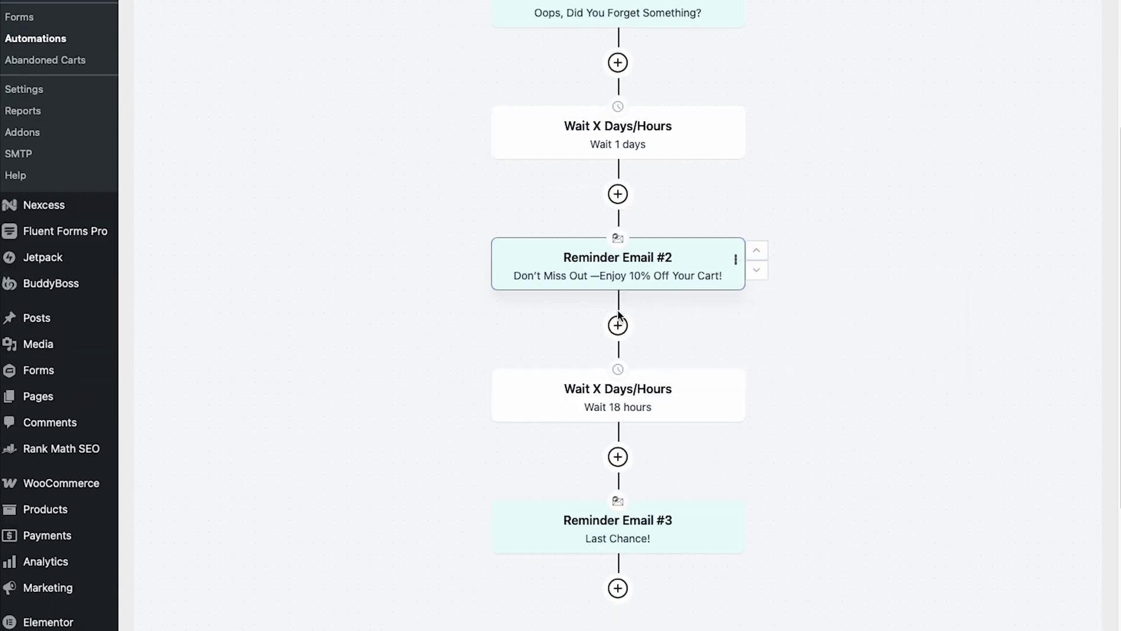